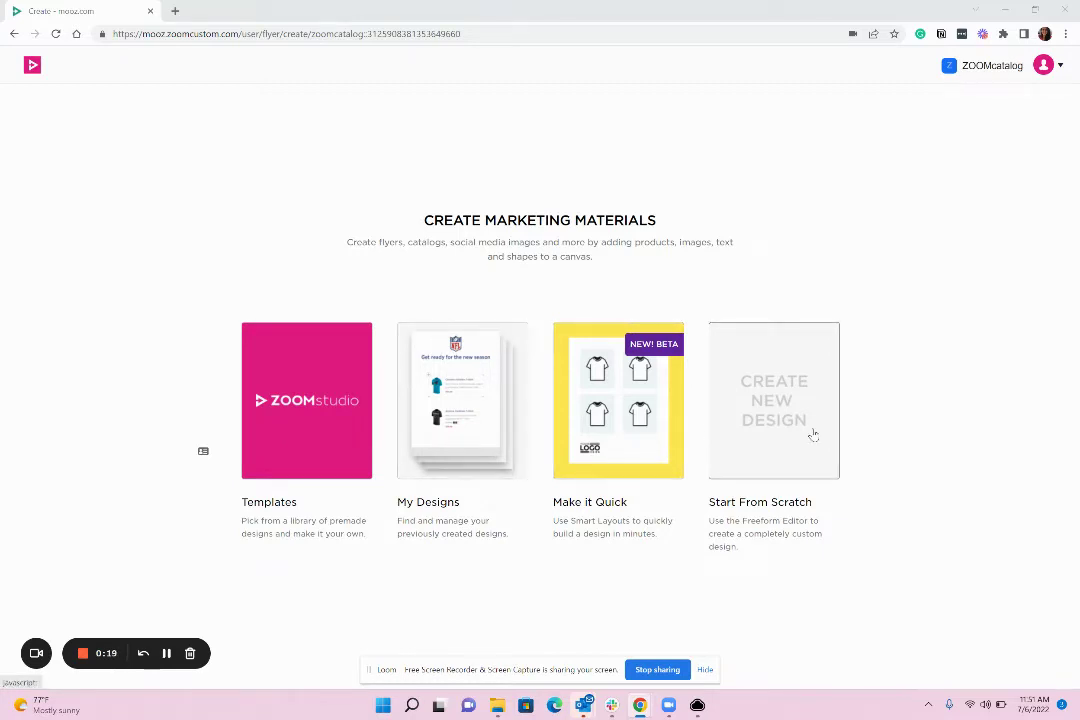
Step: Start a Make it Quick smart-layout design named 'Ideas for Bob' and save its settings
left_click(633, 430)
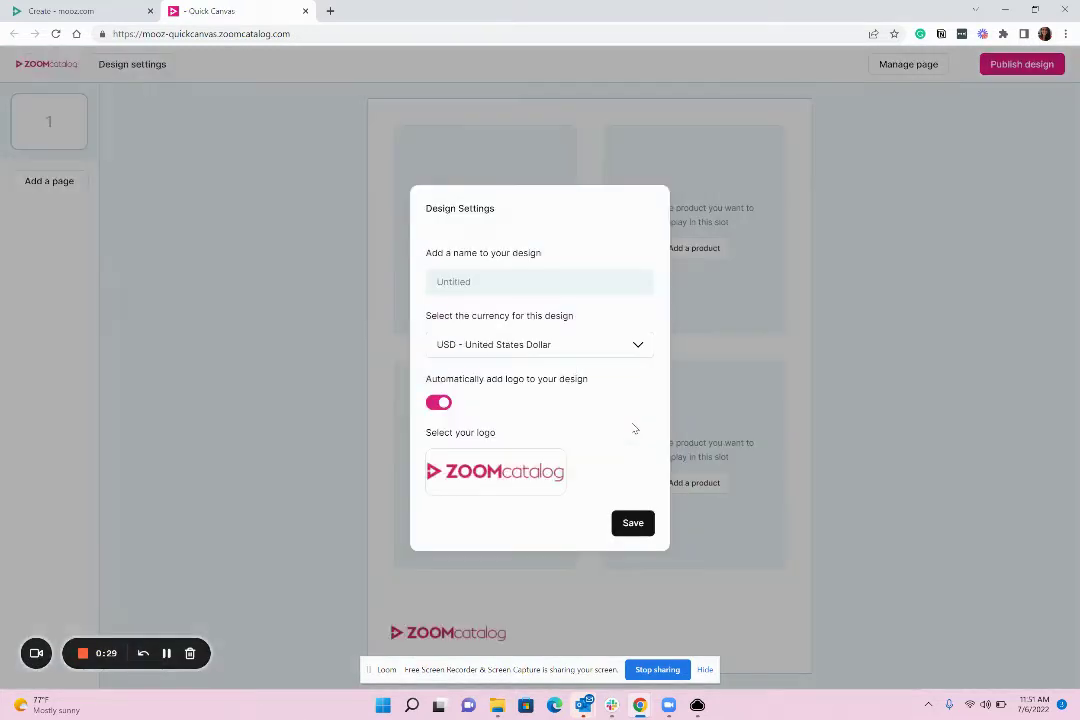
left_click(499, 283)
type("Ideas for Bob")
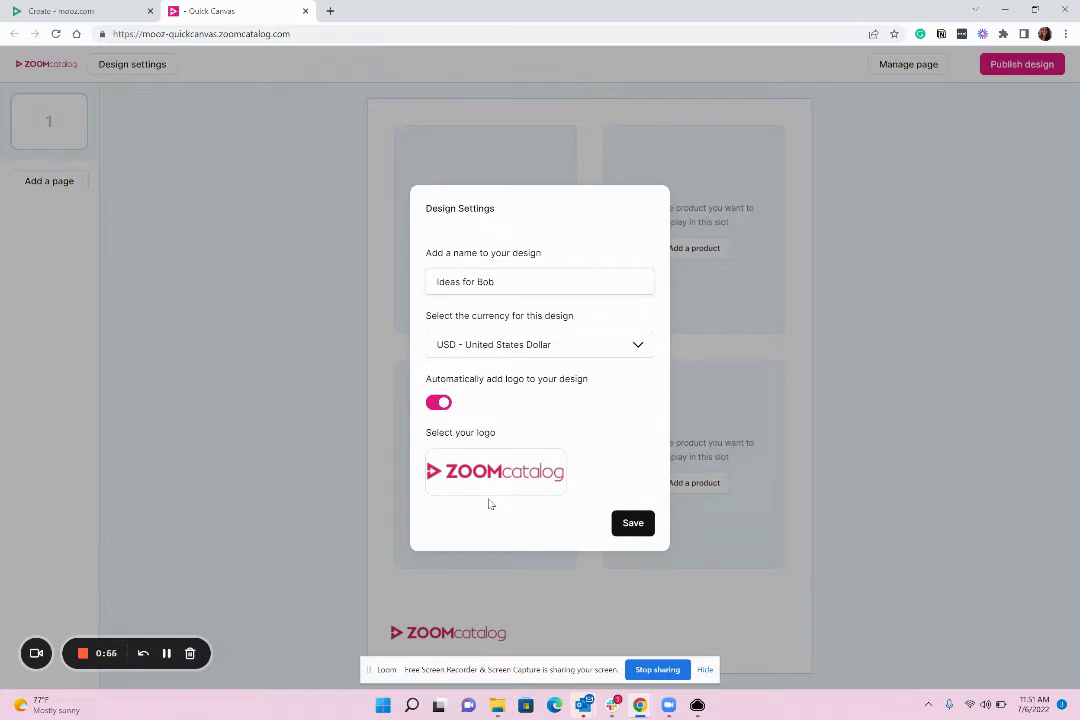
mouse_move(512, 494)
left_click(633, 526)
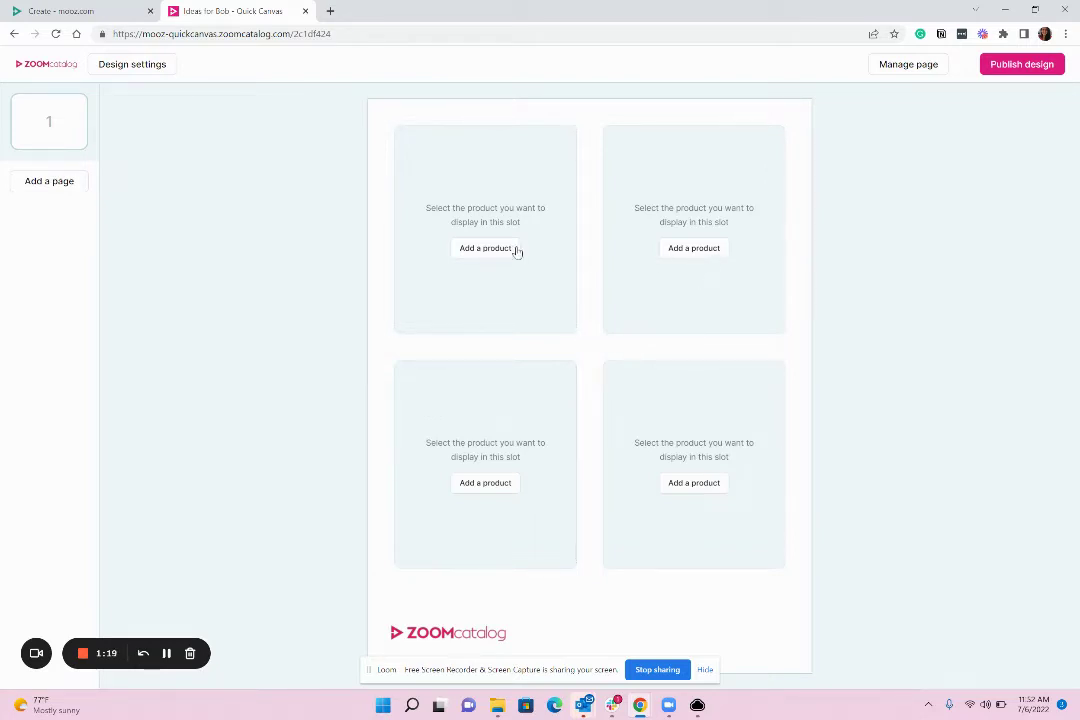
Step: Confirm the saved four-slot 'Ideas for Bob' draft as the Select a product dialog appears
mouse_move(445, 643)
Step: Search products for 'bag' and add the Light Grey Homedics sanitizer bag to the first slot
left_click(487, 249)
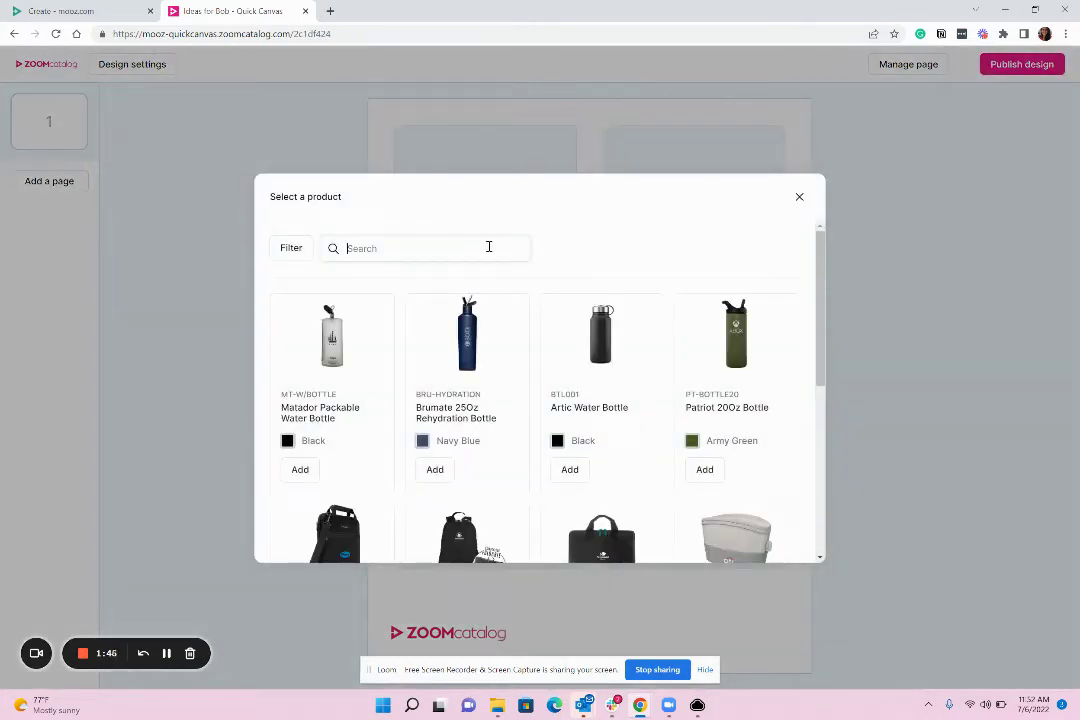
left_click(489, 247)
type("bag")
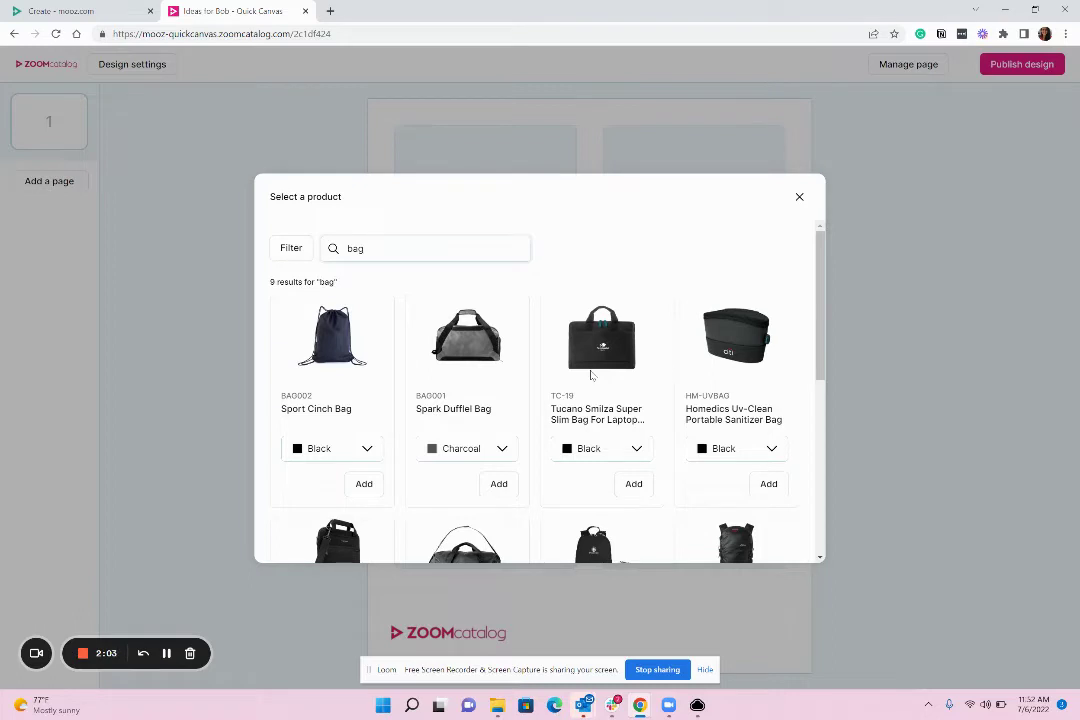
left_click(771, 449)
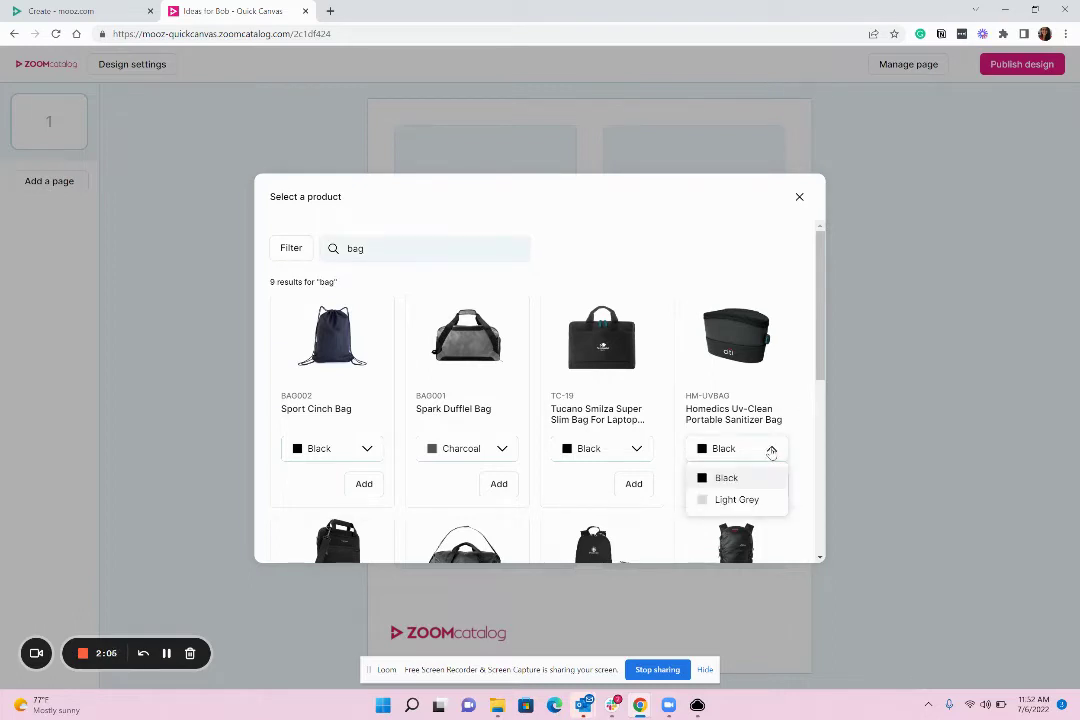
left_click(736, 506)
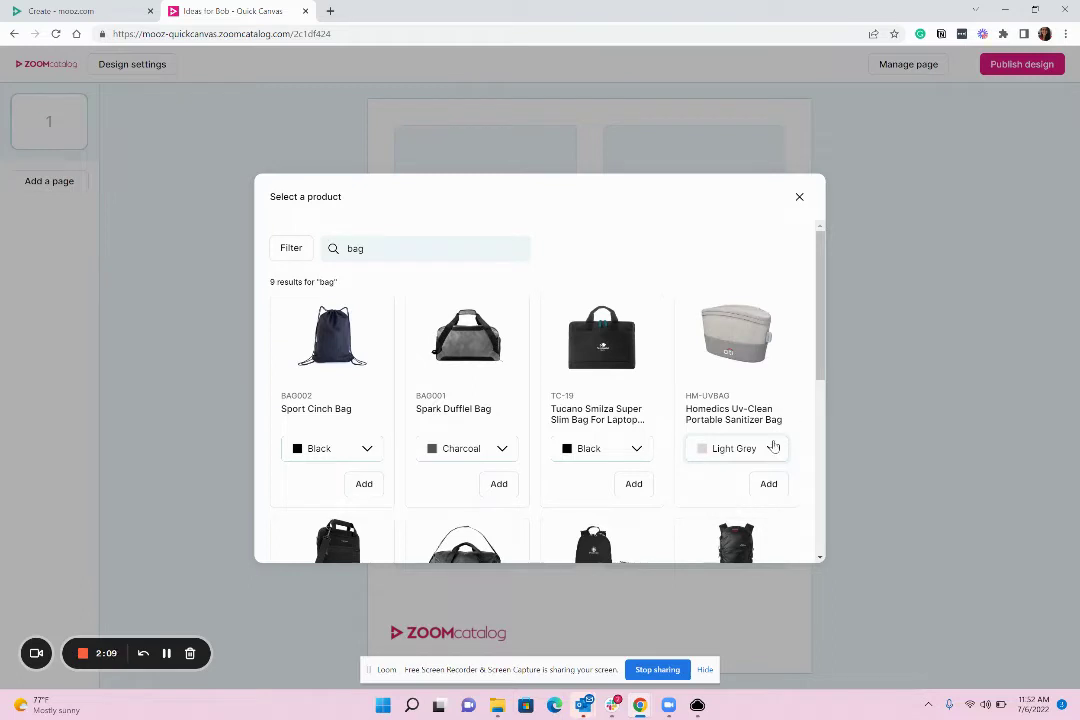
left_click(768, 484)
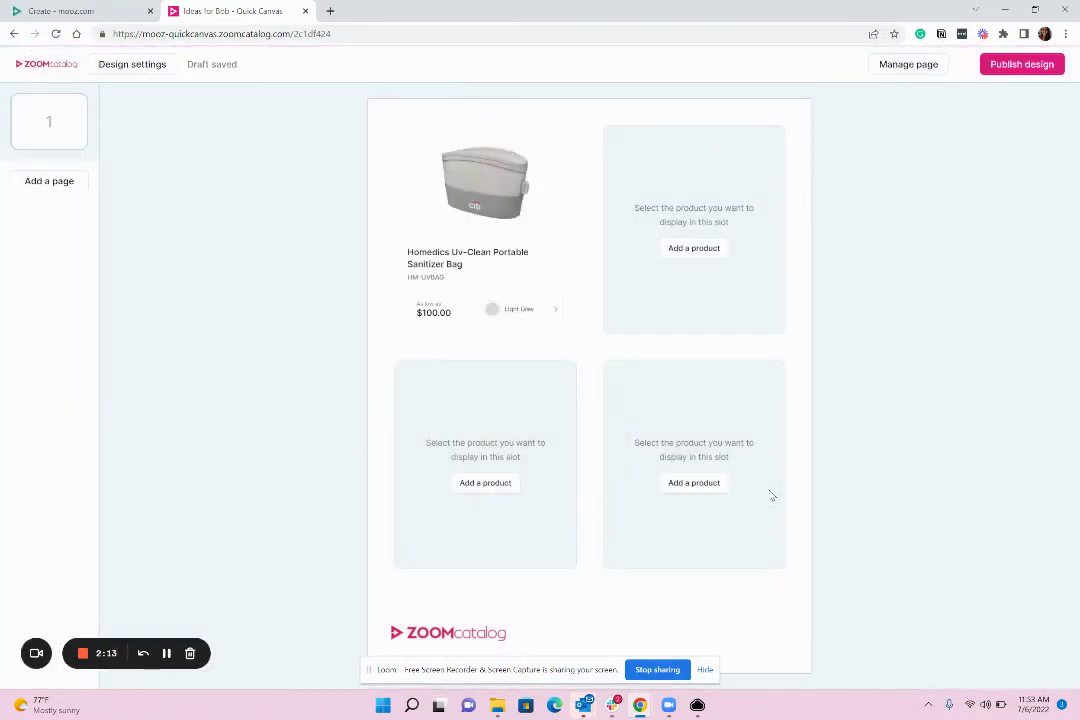
Step: Fill the remaining slots with the Tucano Smilza, Tucano Compatto and Matador Beast18 bags
left_click(695, 251)
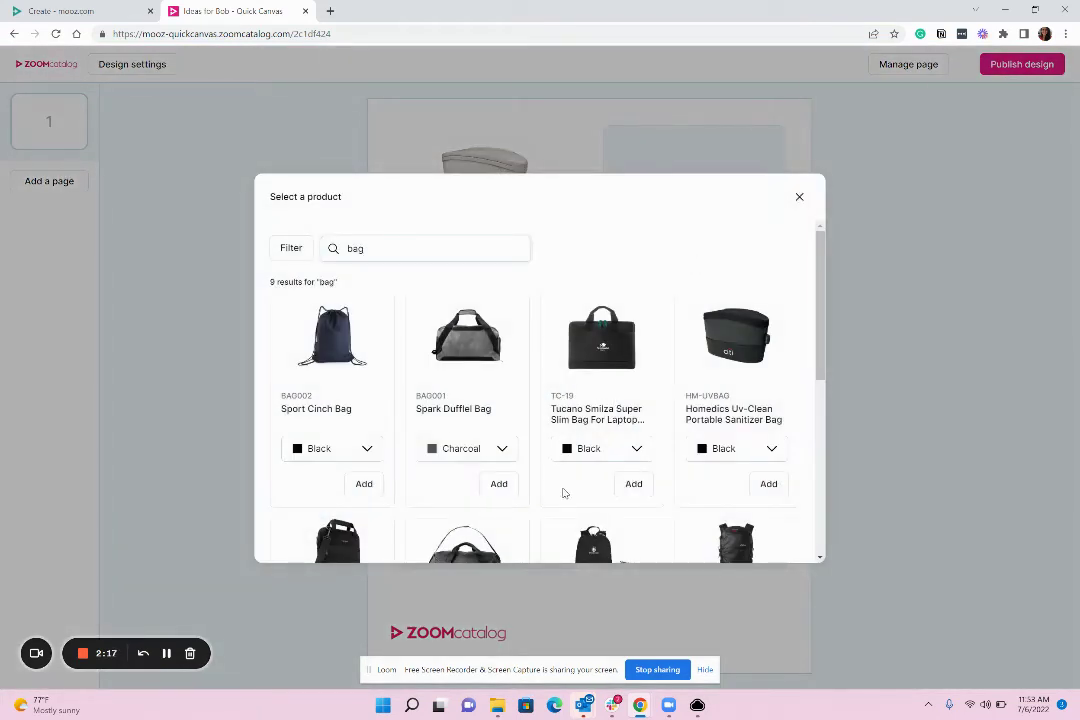
left_click(633, 484)
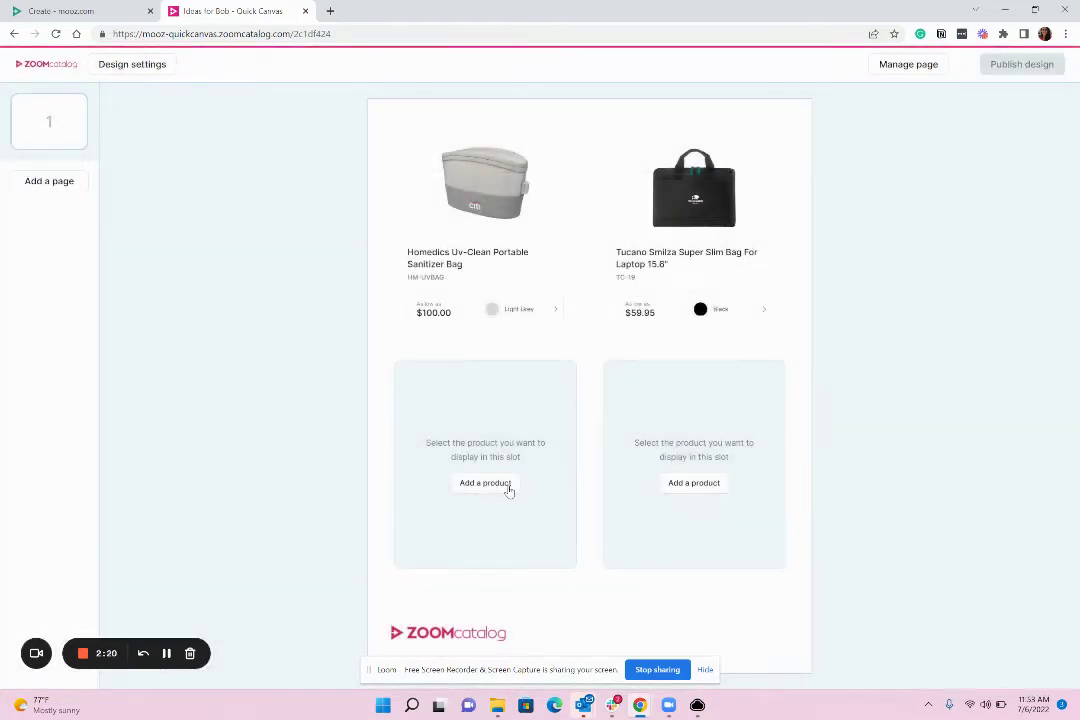
left_click(508, 490)
scroll(506, 490, "down", 5)
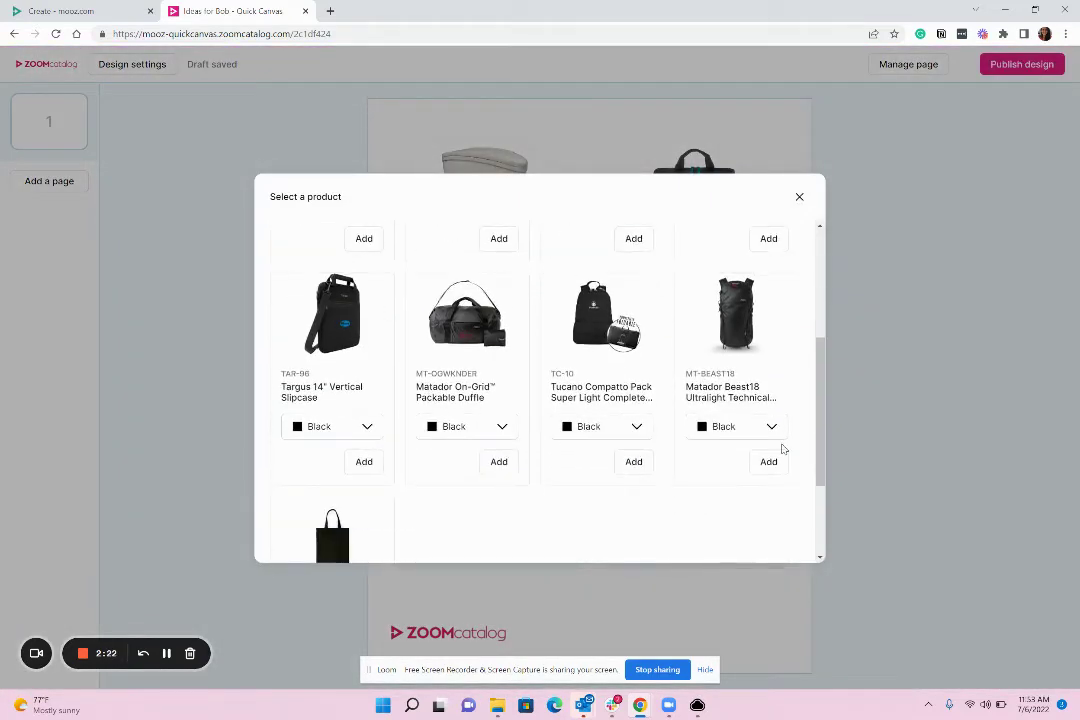
left_click(627, 465)
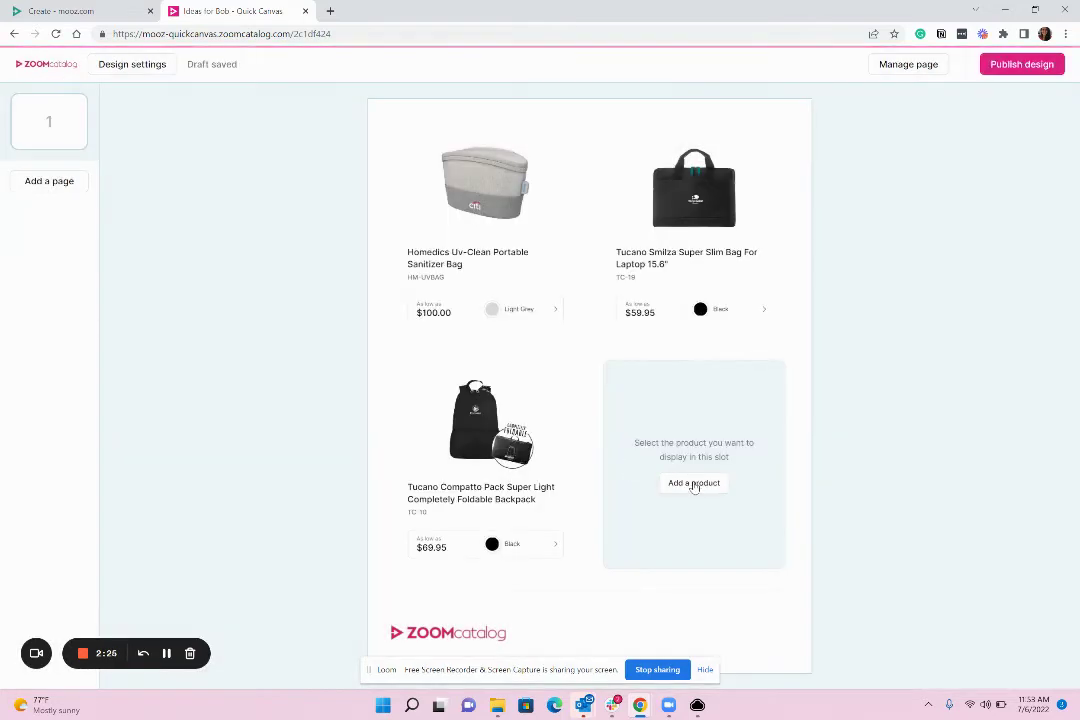
left_click(694, 485)
scroll(695, 487, "down", 2)
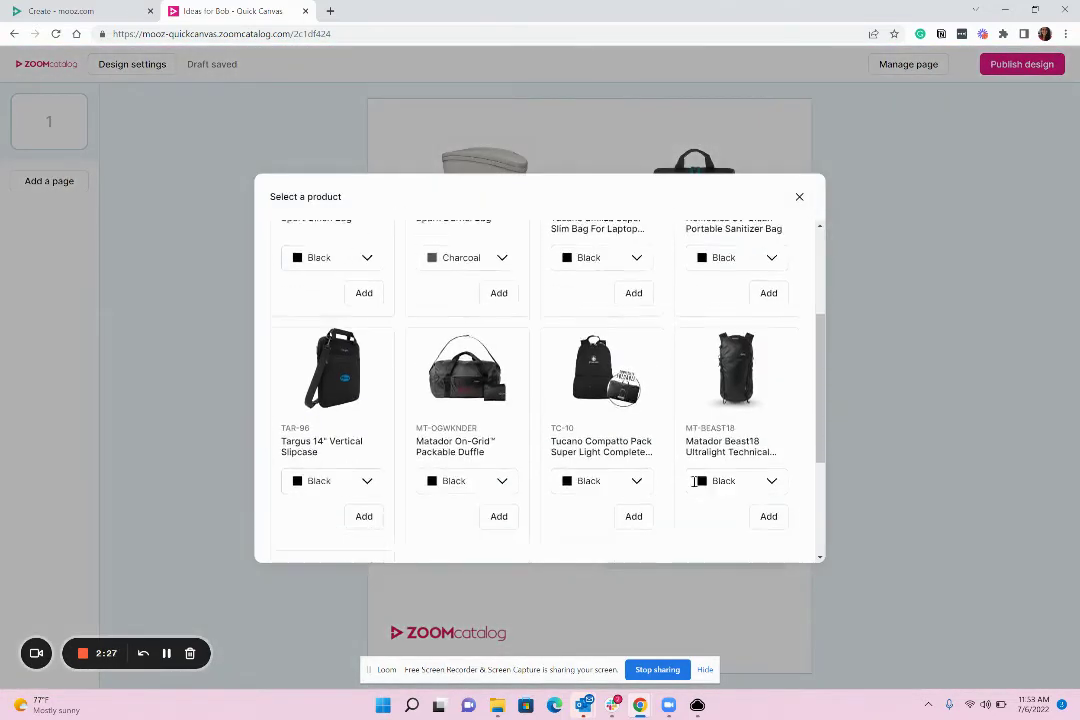
left_click(769, 491)
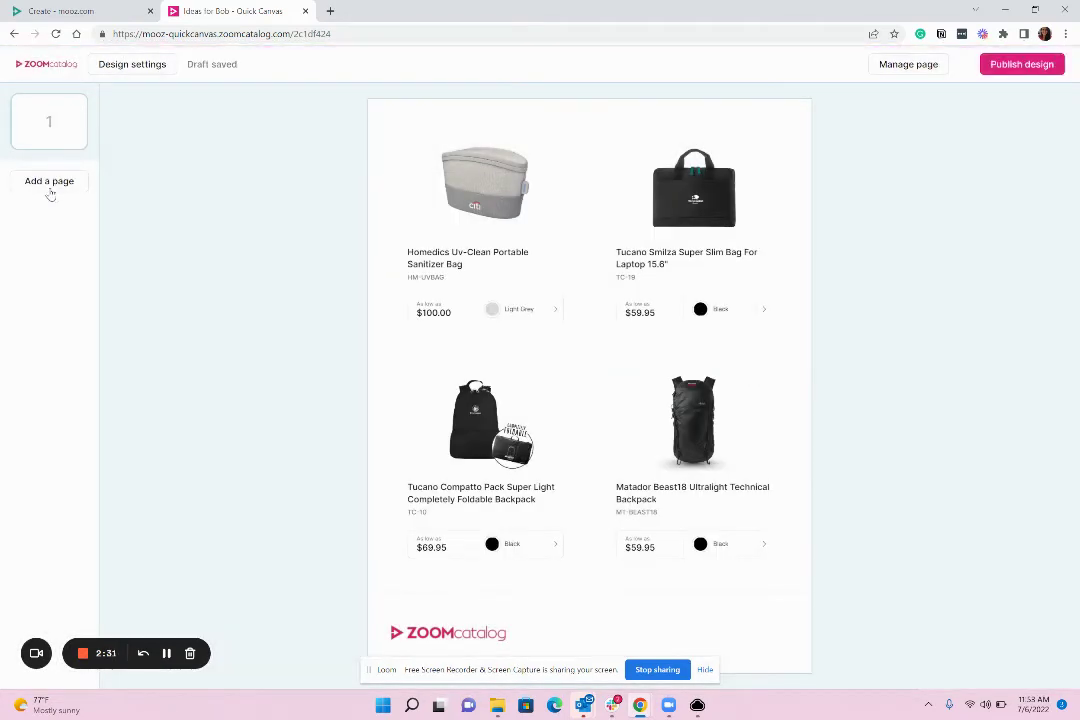
Step: Add a single page 2 and change the first slot's product search to 'bottle'
left_click(50, 190)
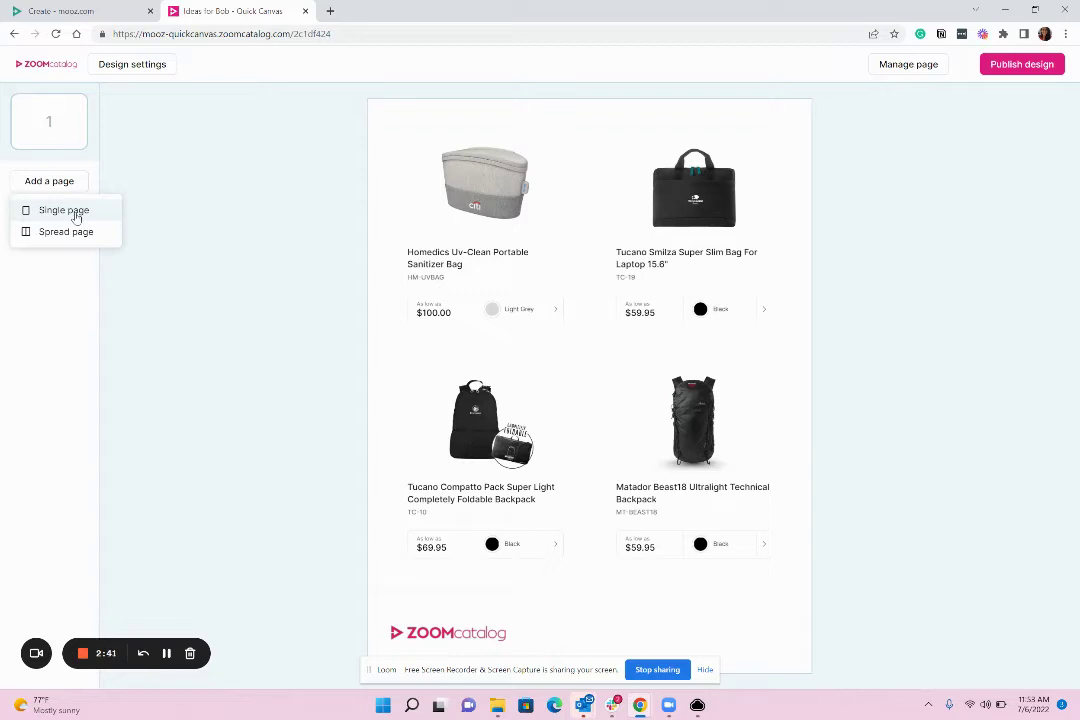
left_click(76, 217)
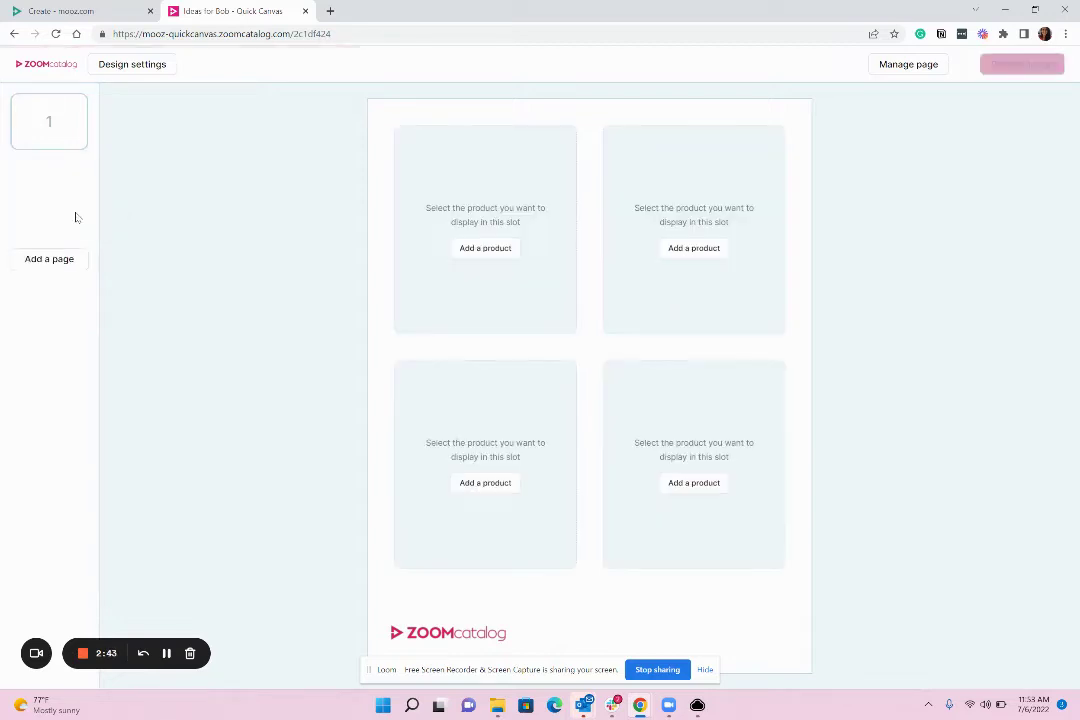
left_click(486, 249)
key("BackSpace")
key("BackSpace")
type("ottle")
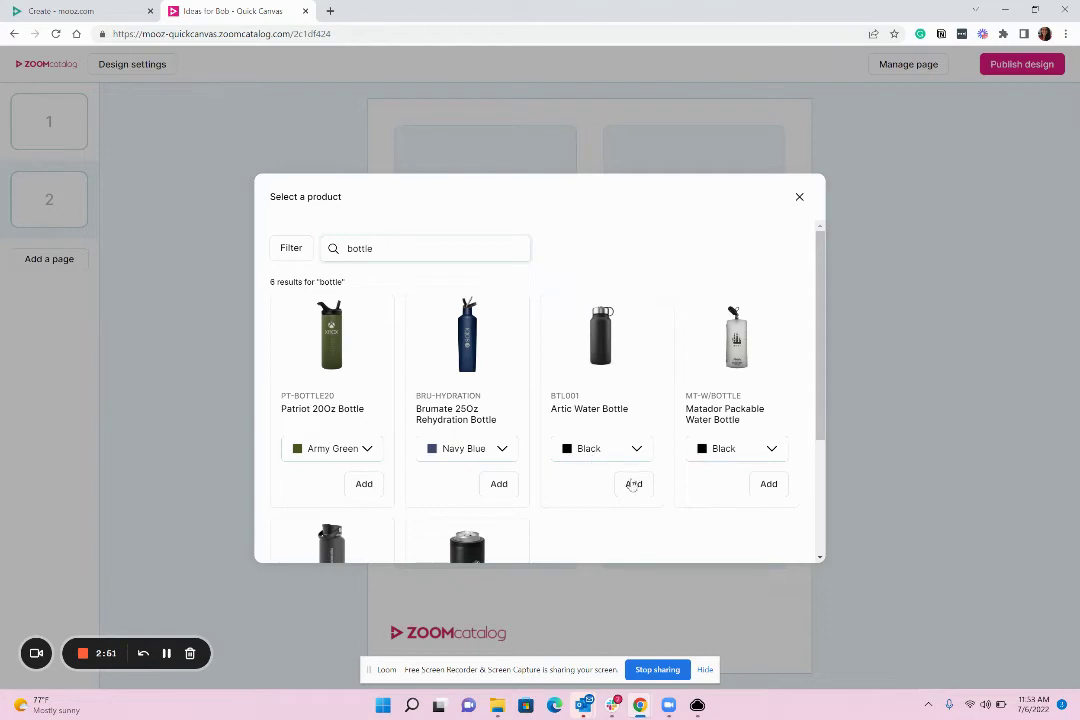
Step: Add the Artic Water Bottle, Rtic 32Oz and Patriot 20Oz bottles to page 2's slots
left_click(634, 483)
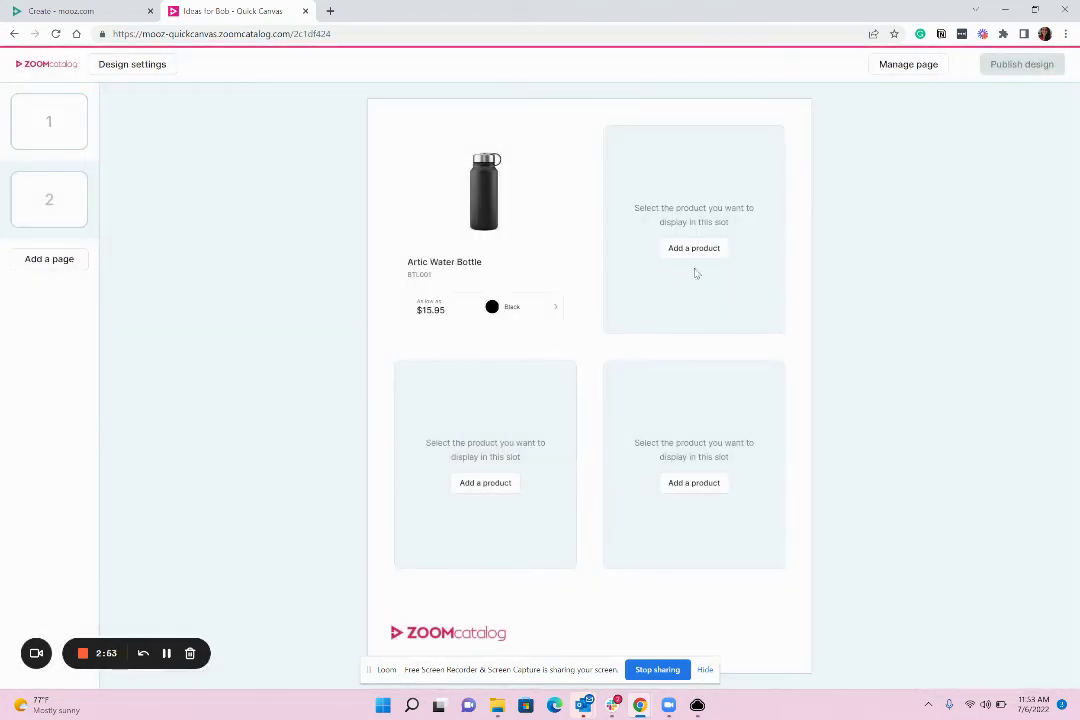
left_click(694, 250)
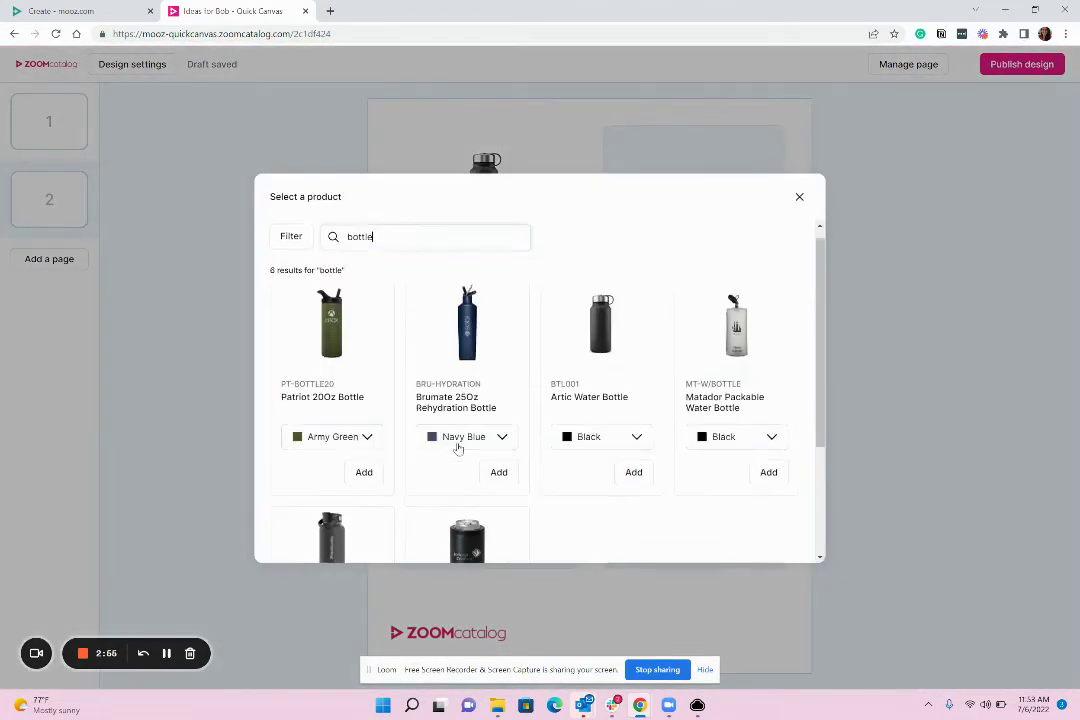
scroll(450, 447, "down", 3)
left_click(365, 525)
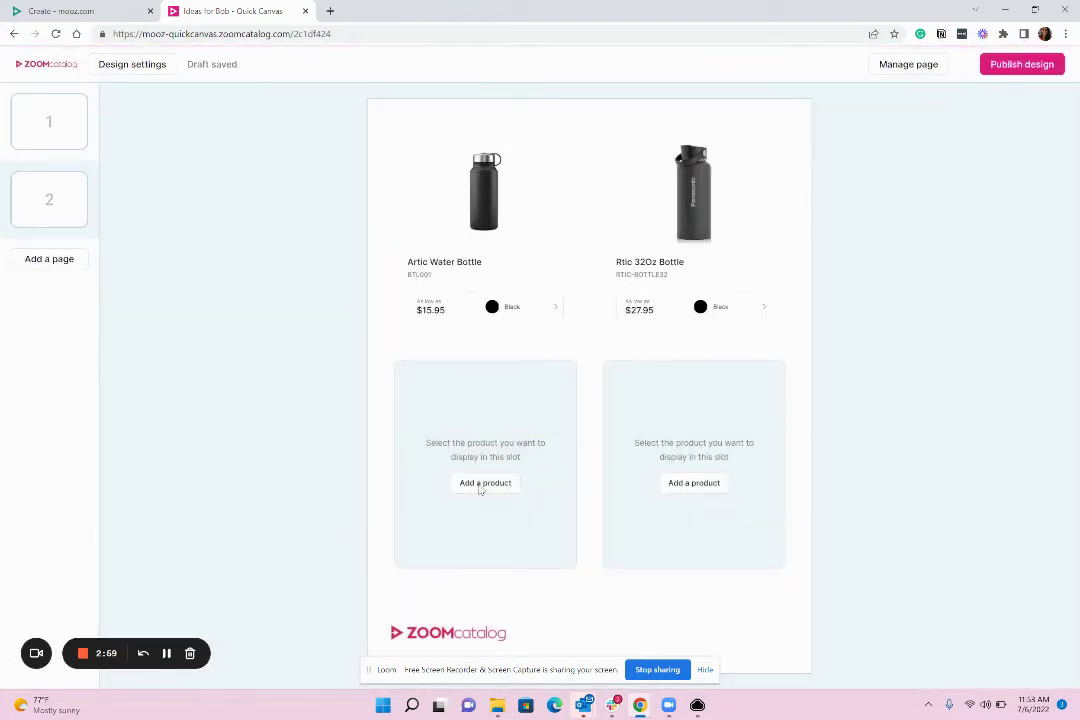
left_click(485, 483)
scroll(566, 451, "down", 2)
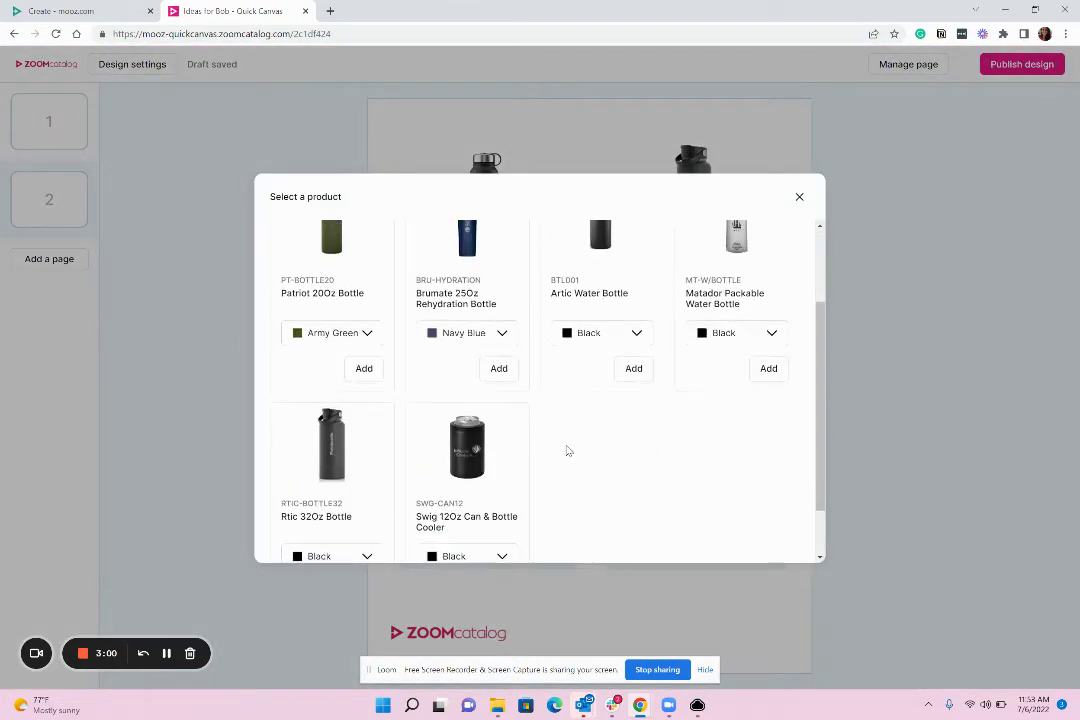
left_click(364, 368)
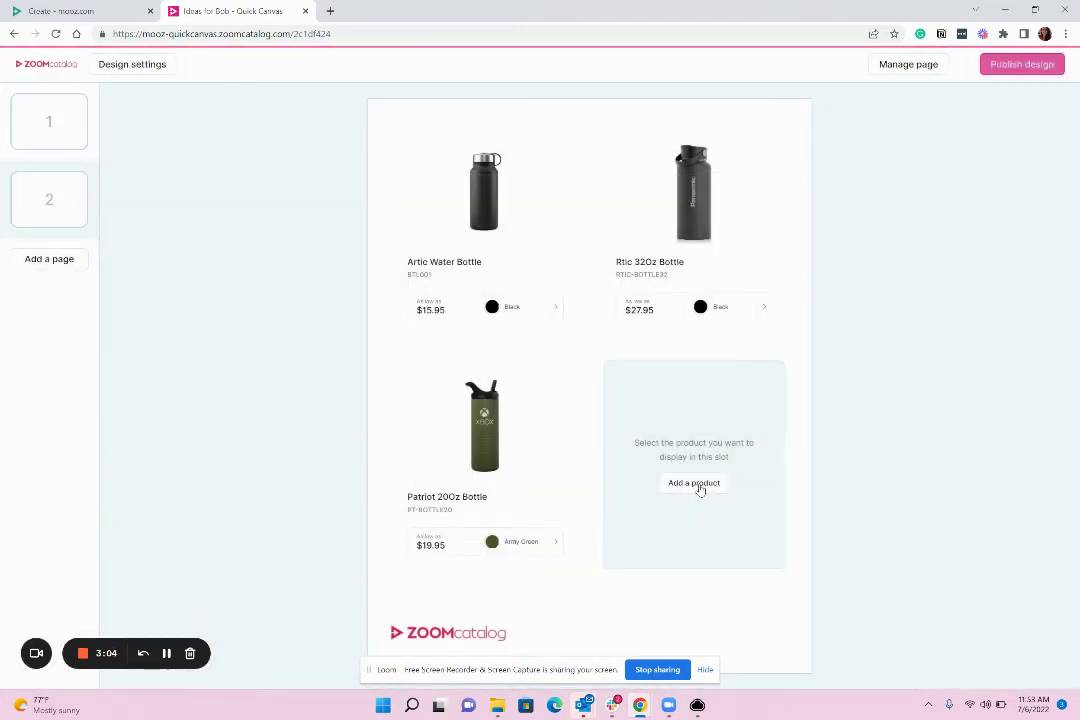
Step: Add the Brumate 25Oz Rehydration Bottle to the last slot, then review pages 1 and 2
left_click(698, 486)
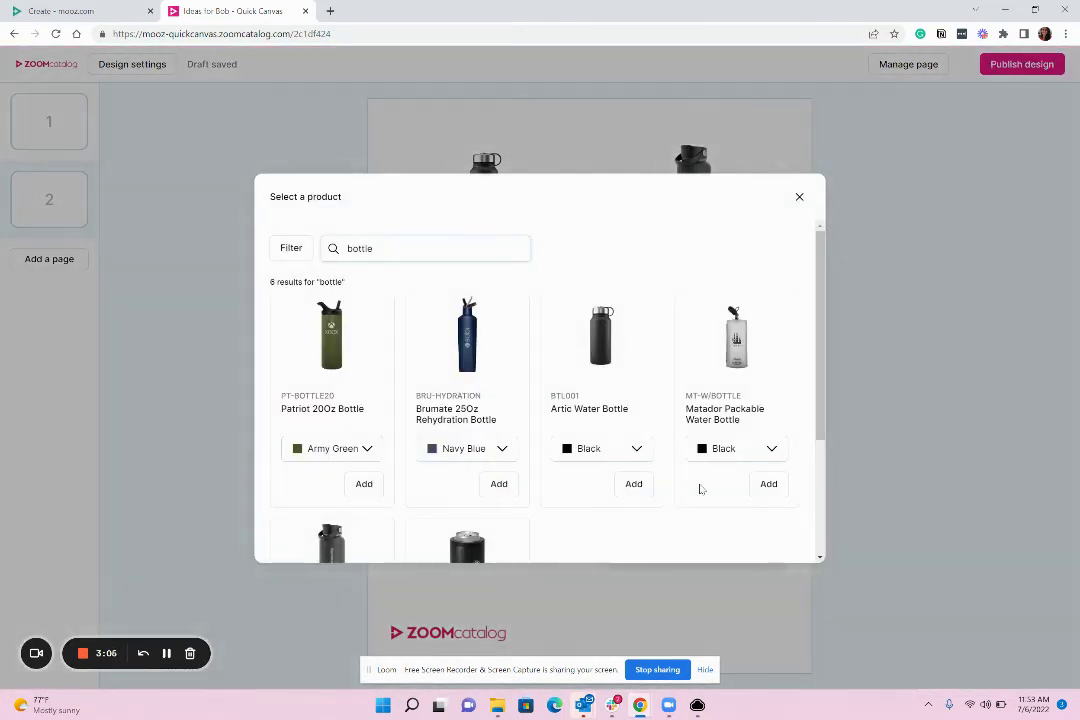
scroll(640, 485, "down", 1)
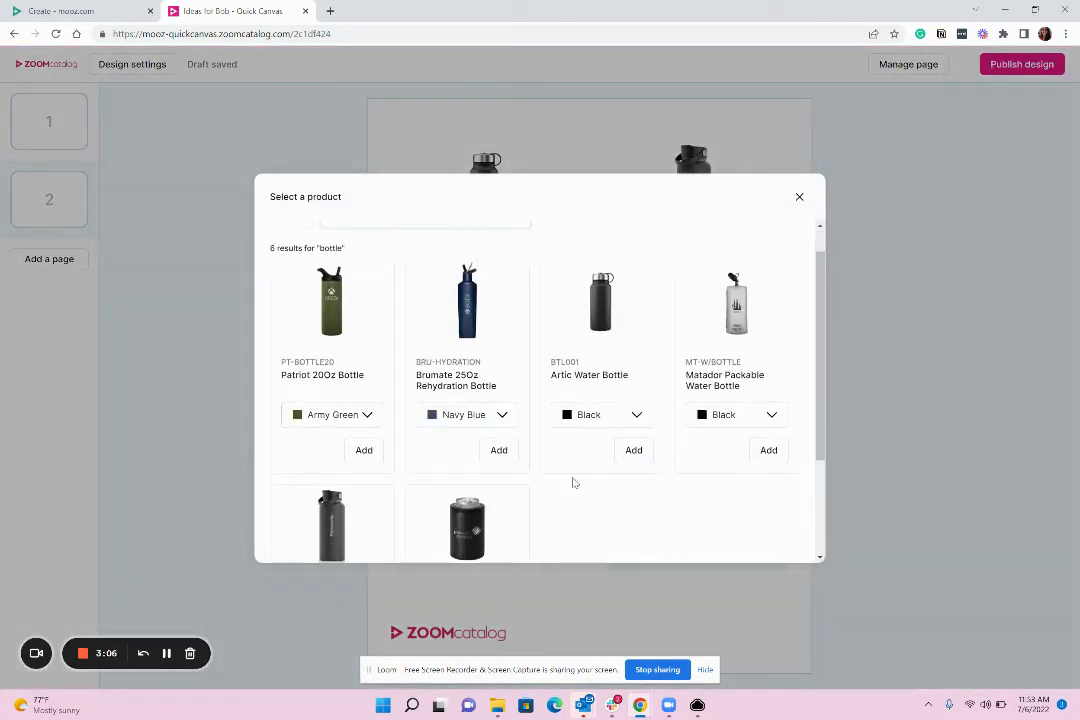
left_click(499, 450)
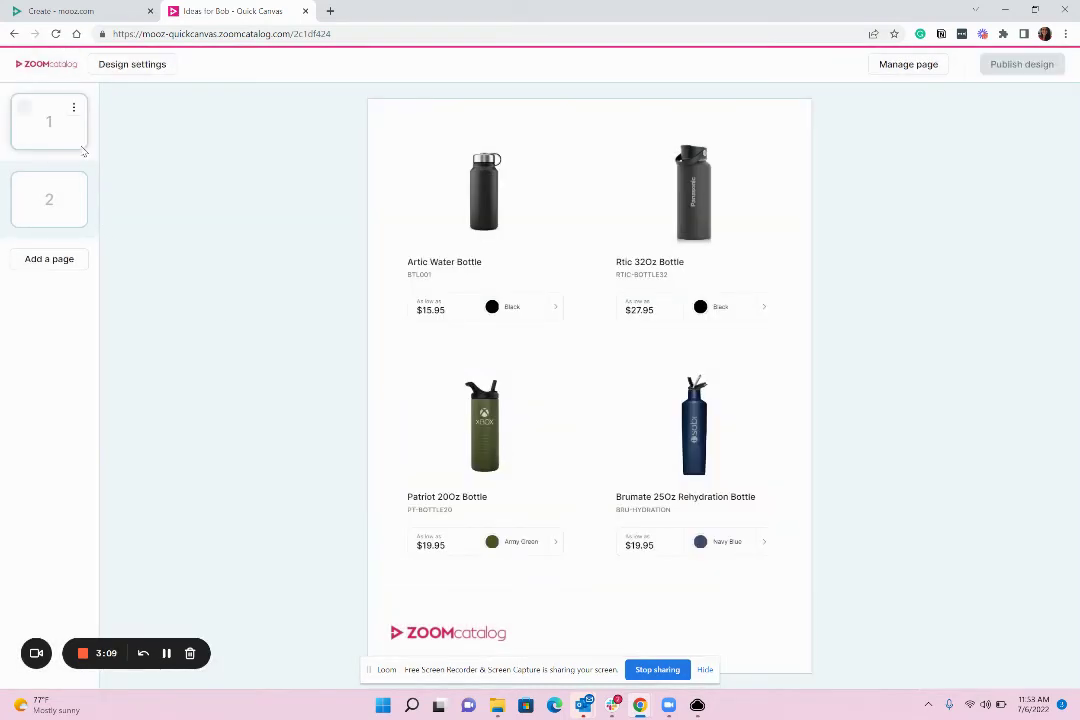
left_click(70, 125)
left_click(72, 225)
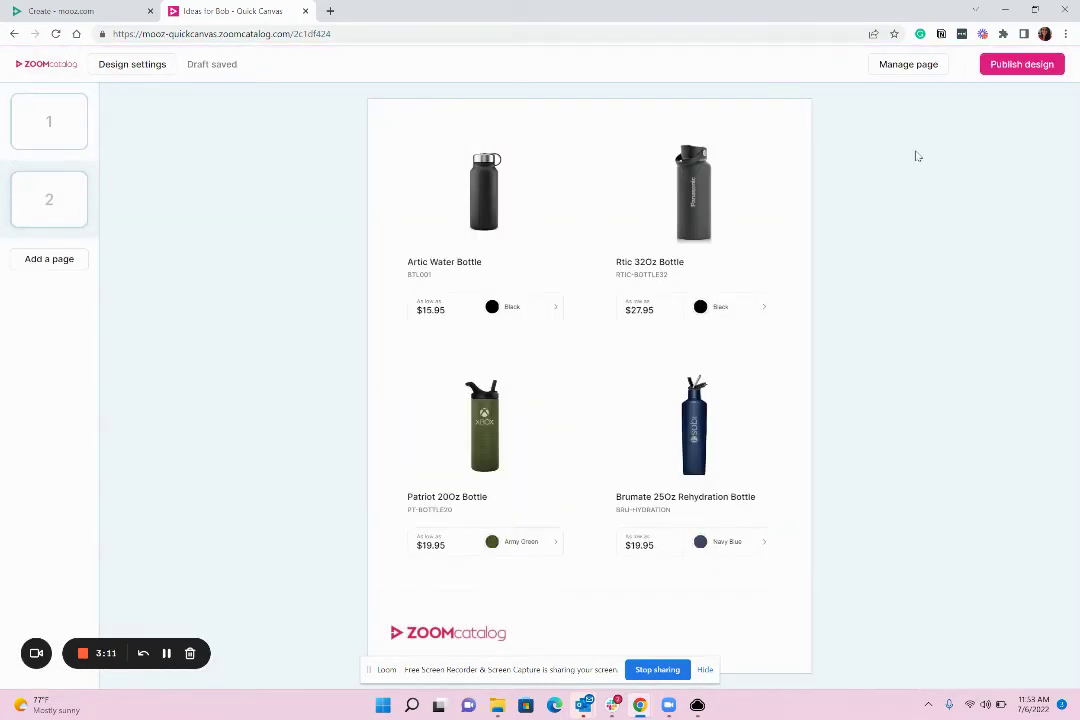
Step: Publish the 'Ideas for Bob' catalog and open its shareable link in a new viewer tab
left_click(1023, 70)
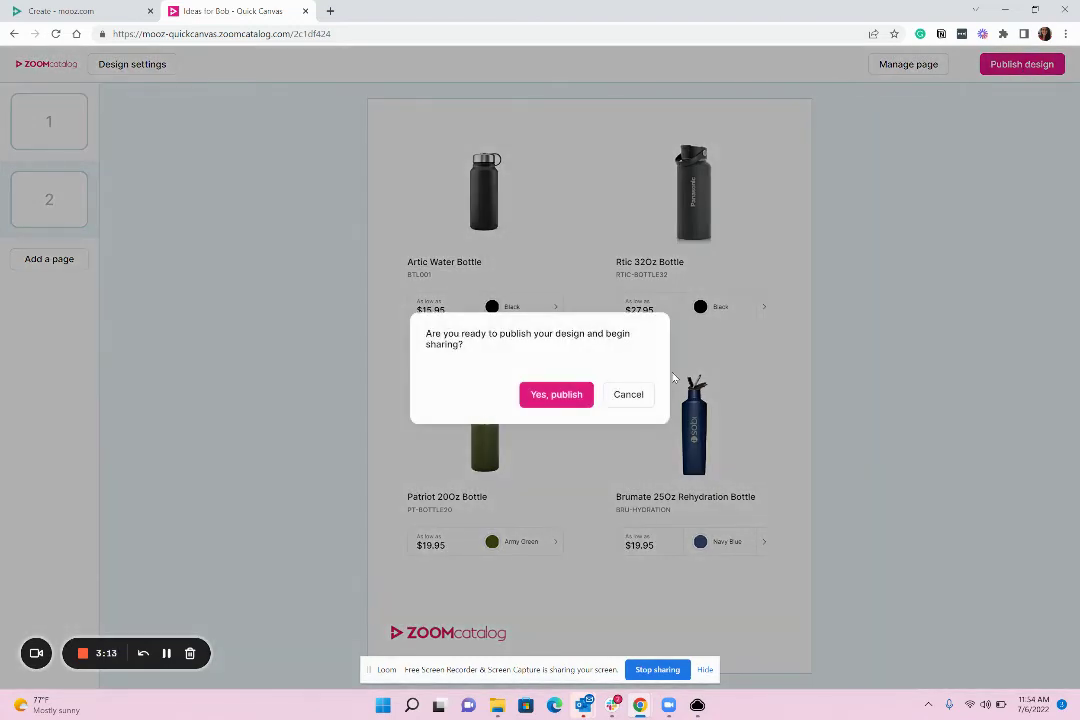
left_click(564, 400)
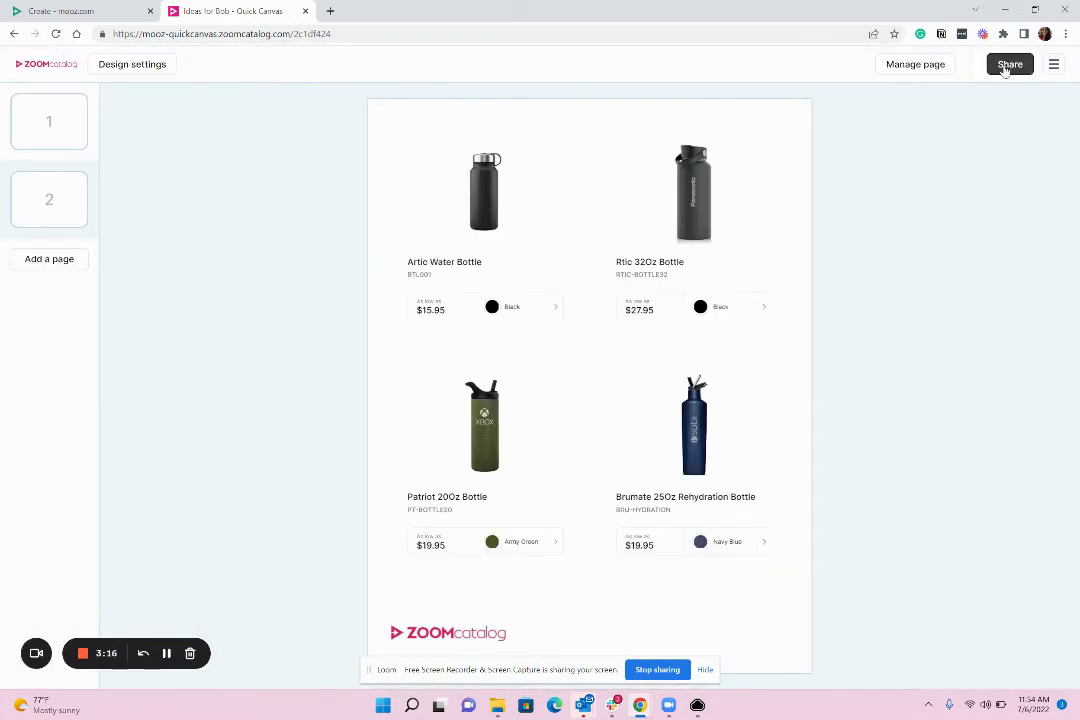
left_click(1005, 68)
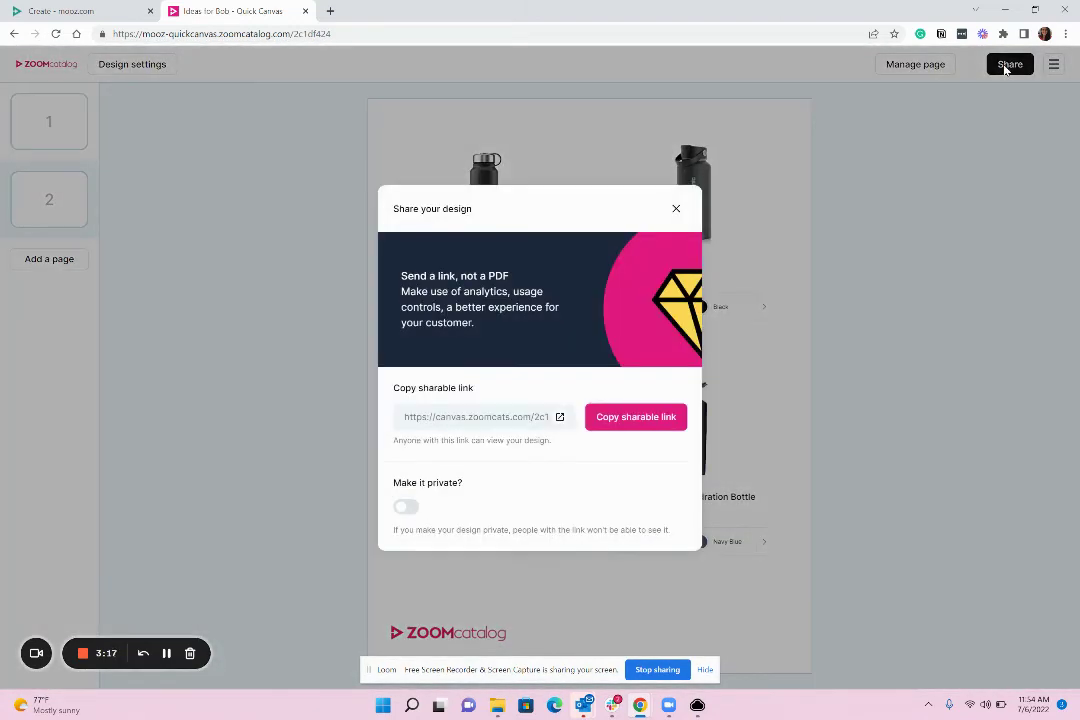
left_click(560, 418)
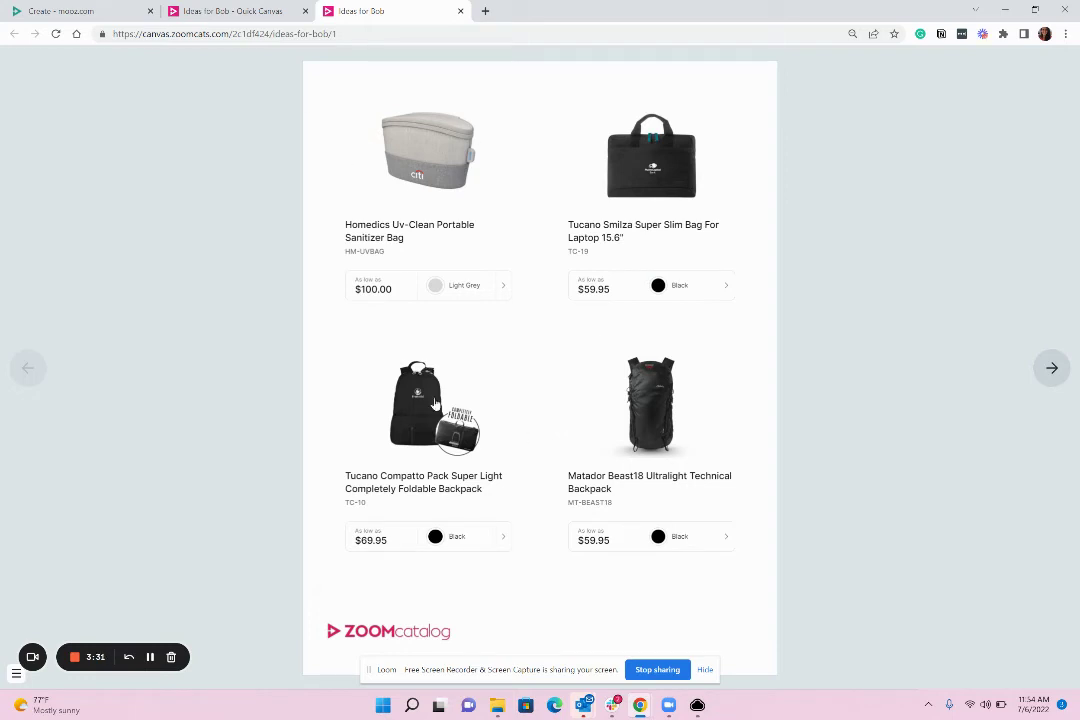
left_click(1051, 368)
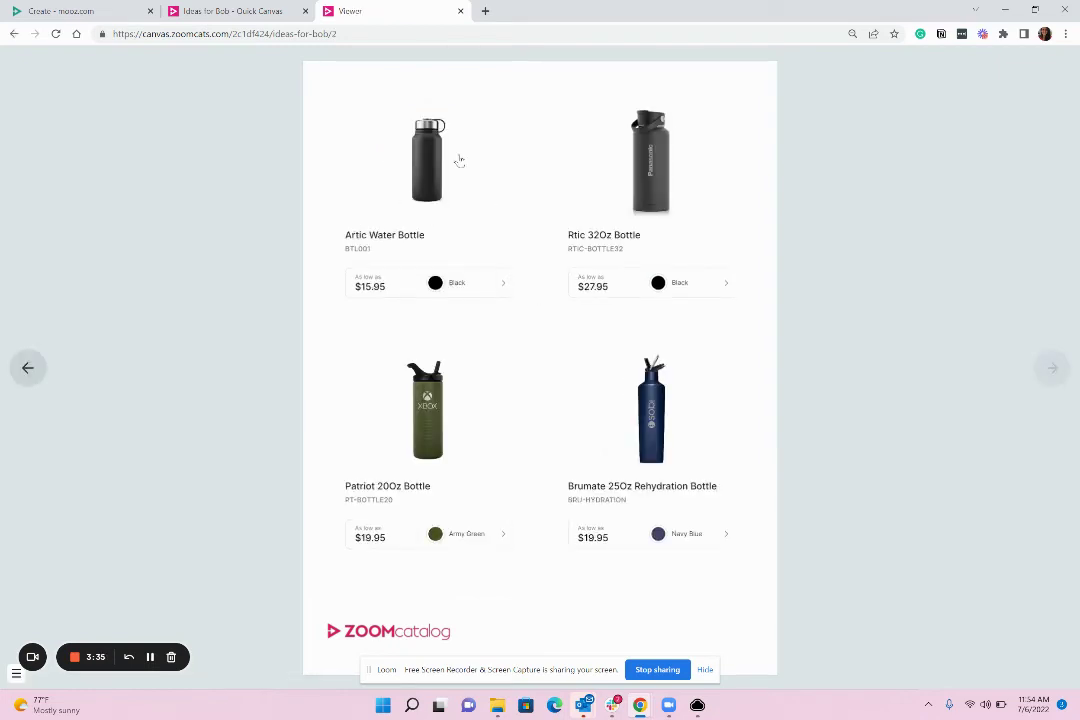
left_click(421, 183)
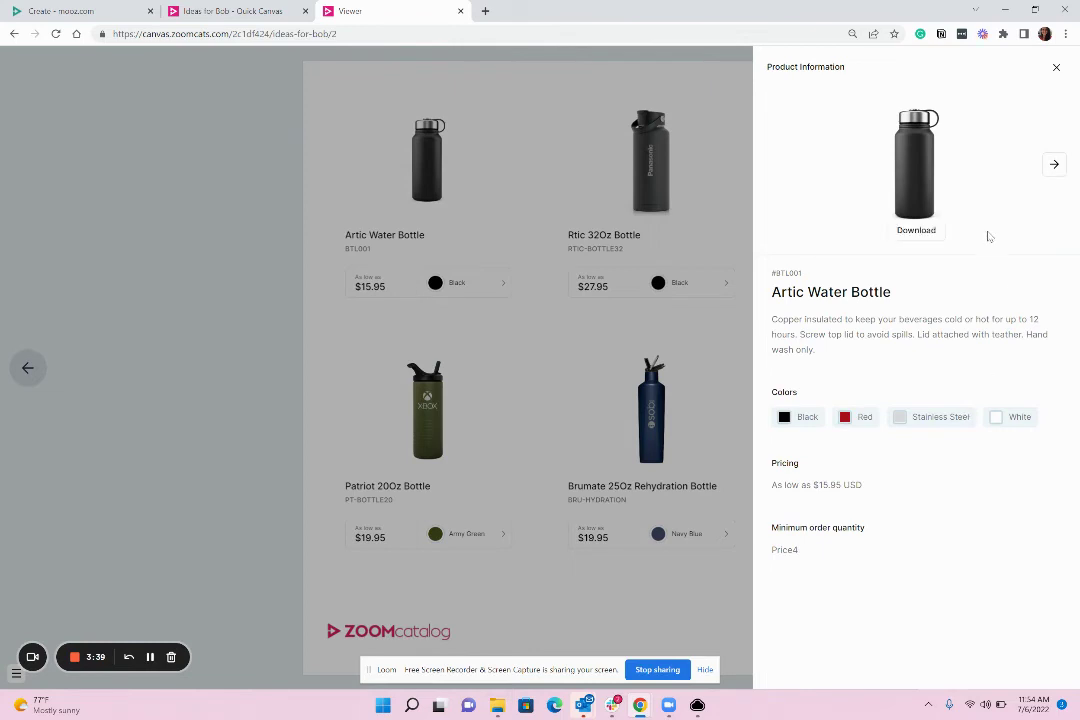
left_click(1053, 176)
left_click(1053, 168)
left_click(1053, 168)
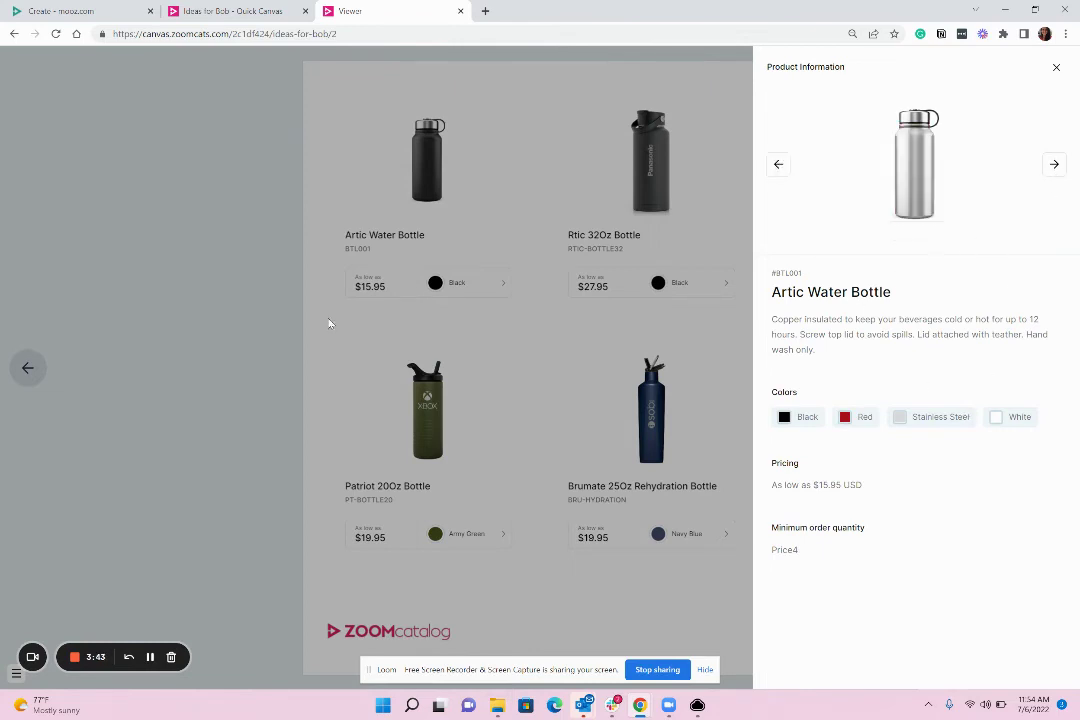
left_click(254, 331)
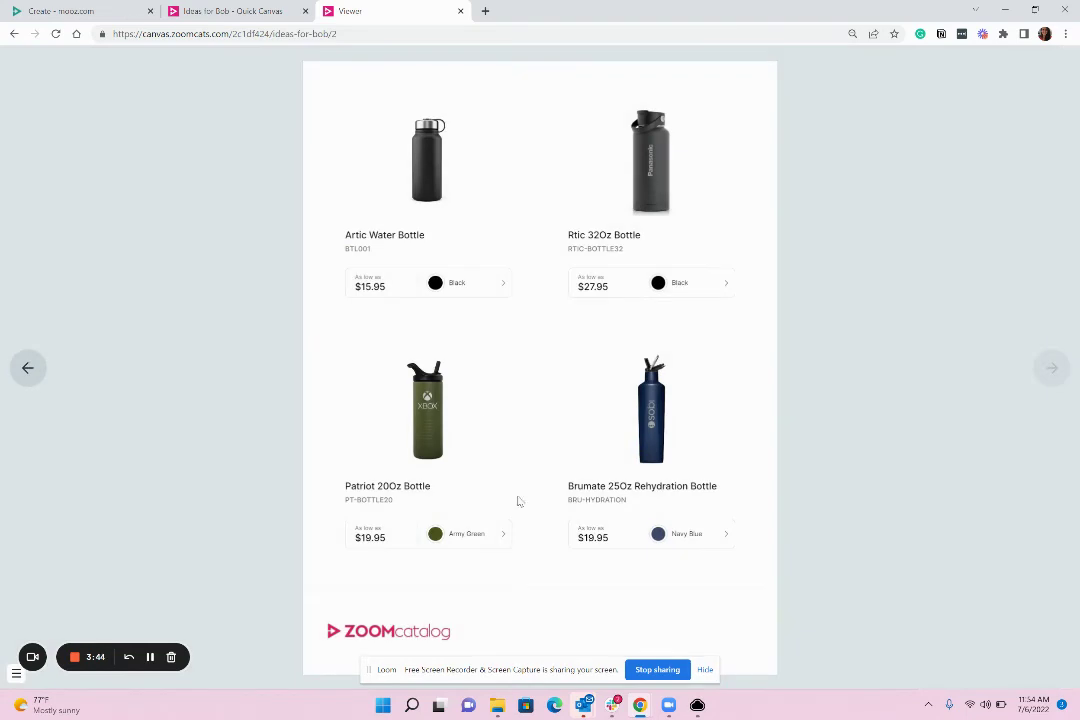
left_click(431, 420)
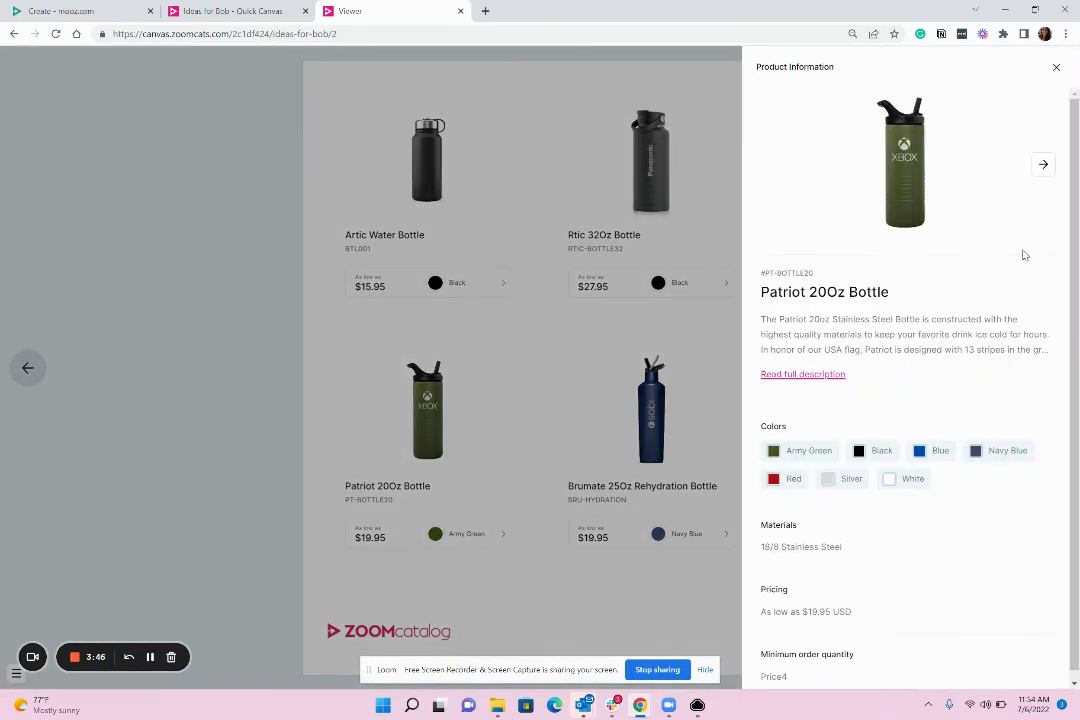
left_click(1056, 73)
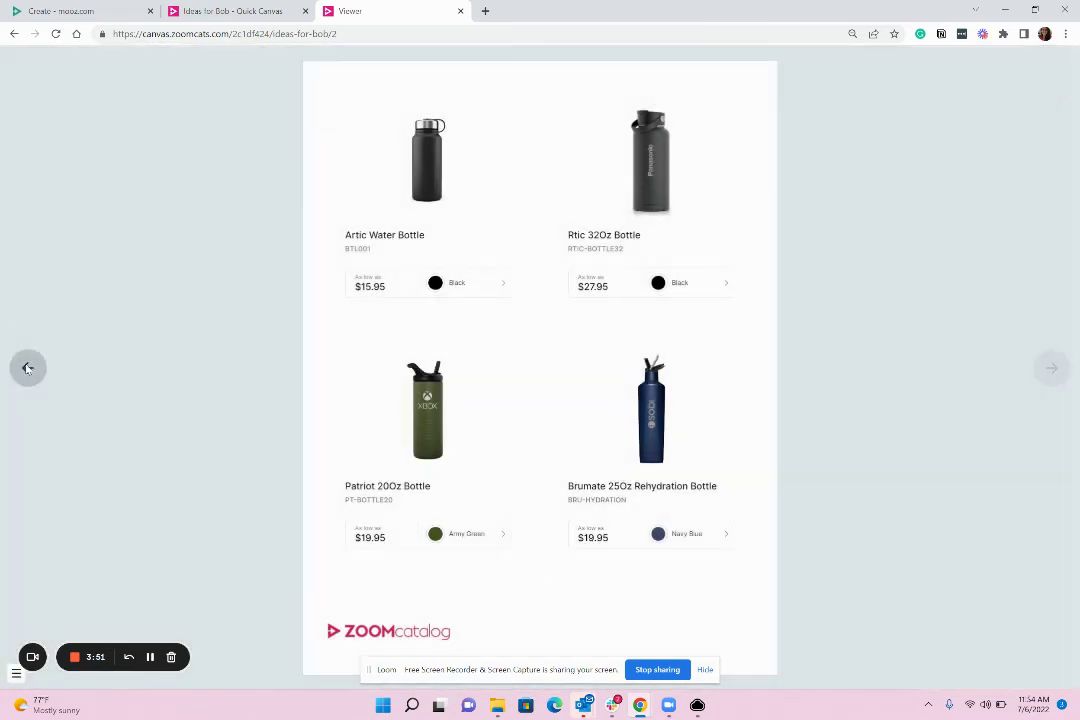
left_click(27, 369)
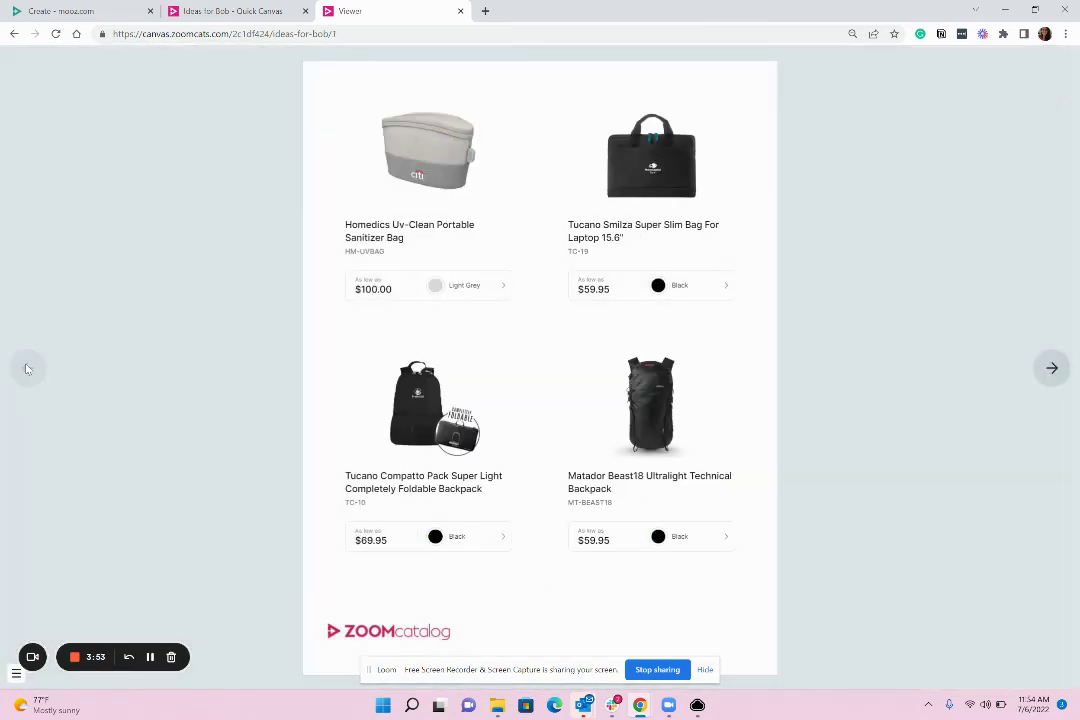